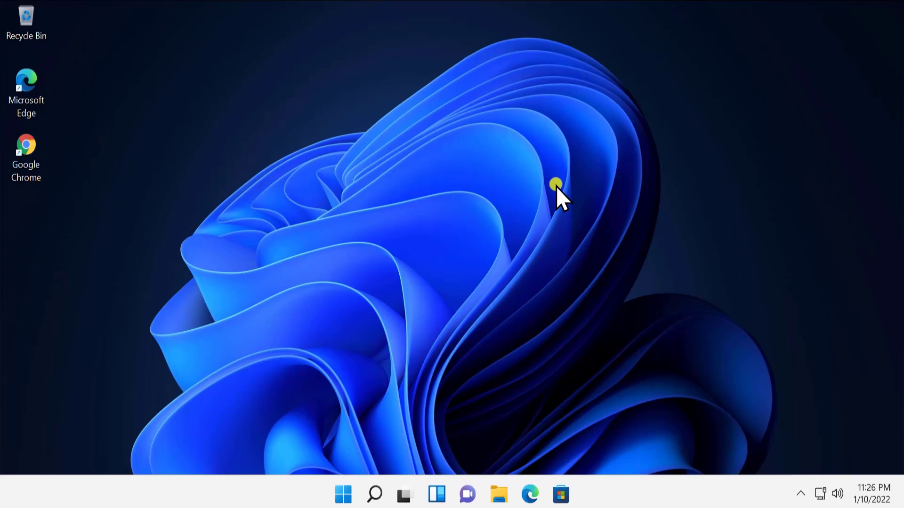
Check on the Your info page that Windows uses a local account, then close Settings
left_click(341, 496)
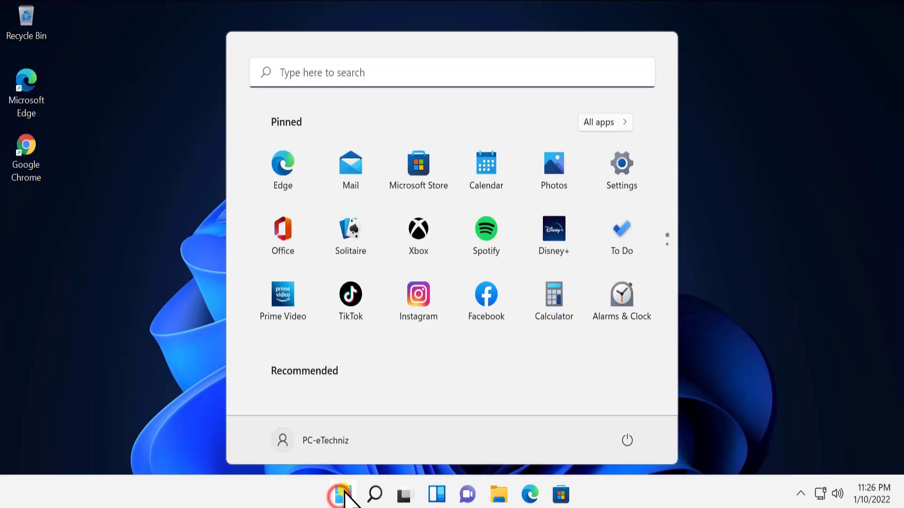
left_click(637, 169)
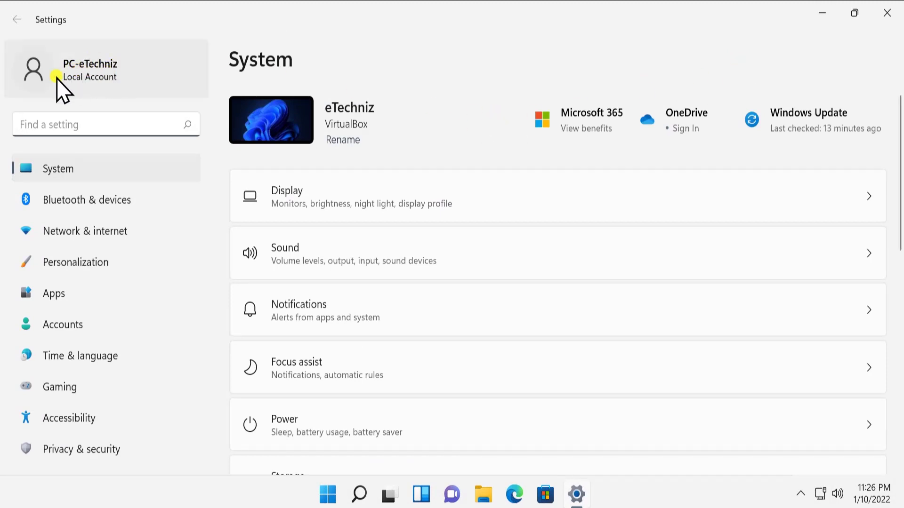
left_click(86, 69)
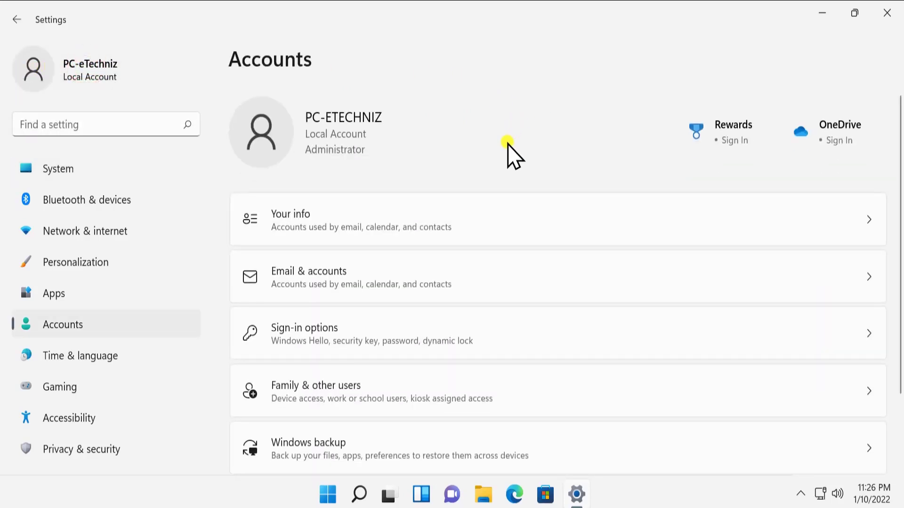
left_click(475, 224)
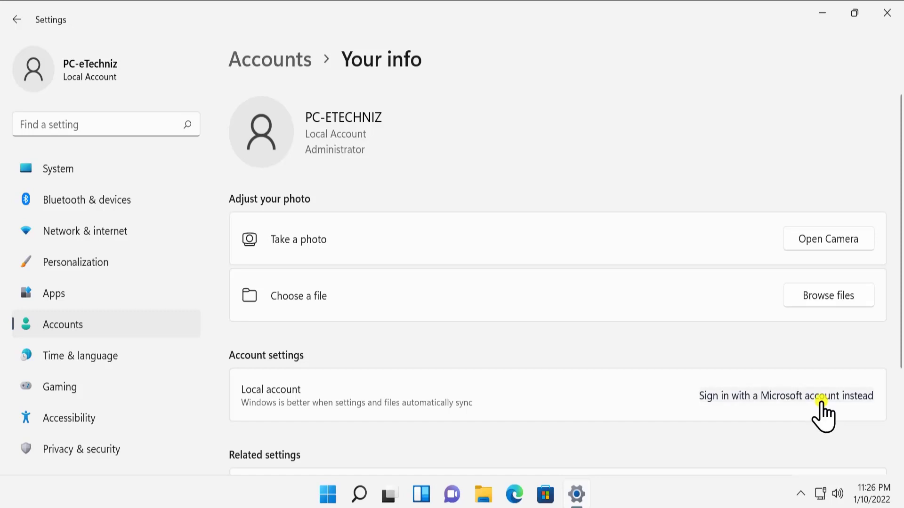
left_click(890, 17)
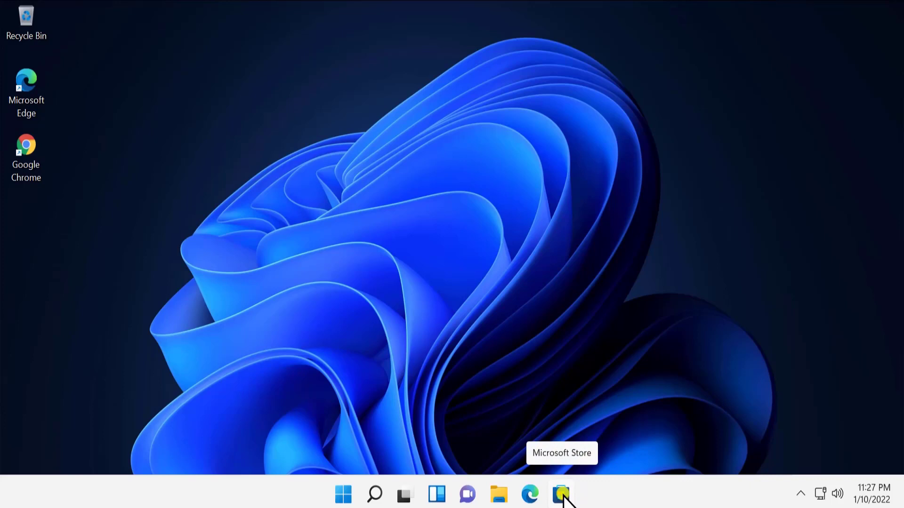
Launch Microsoft Store and choose Sign in from the profile menu
left_click(562, 495)
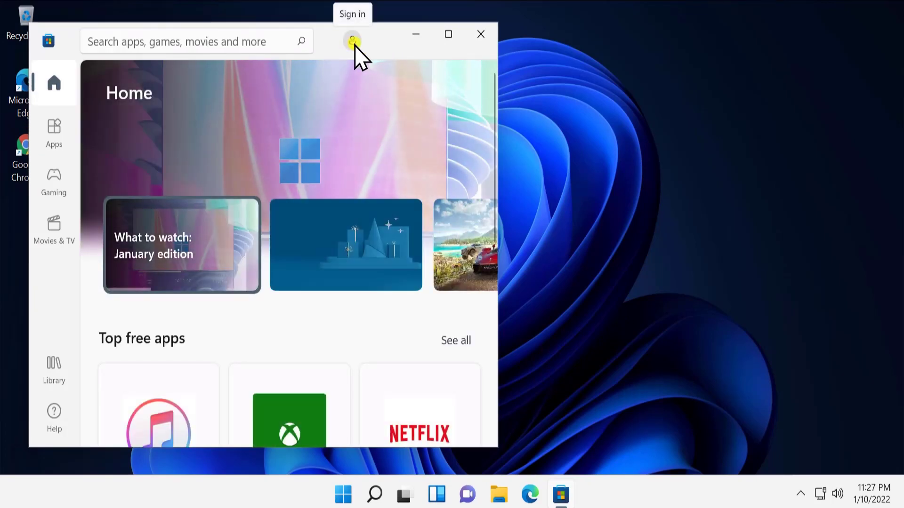
left_click(354, 45)
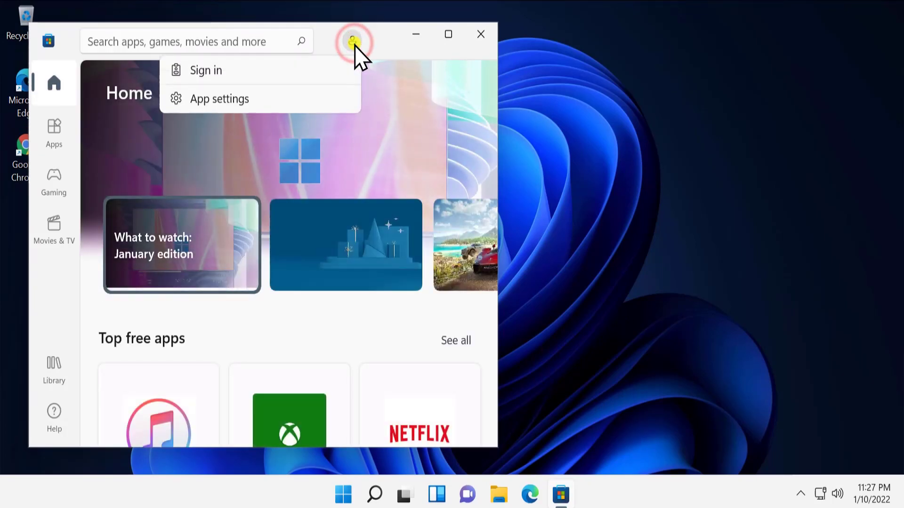
left_click(225, 73)
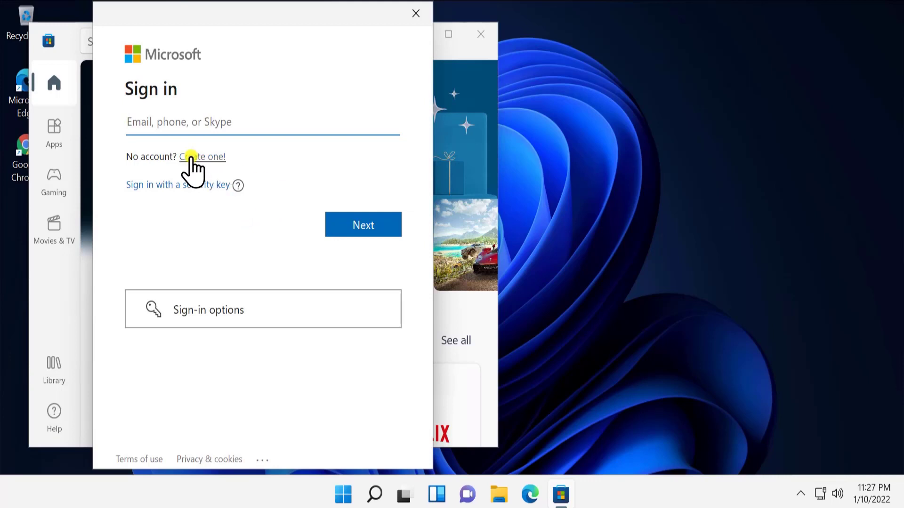
left_click(191, 156)
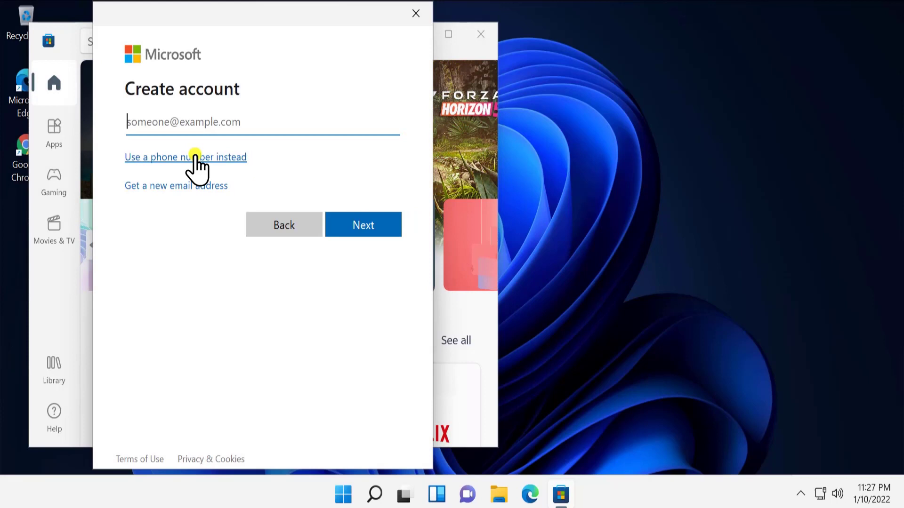
left_click(216, 122)
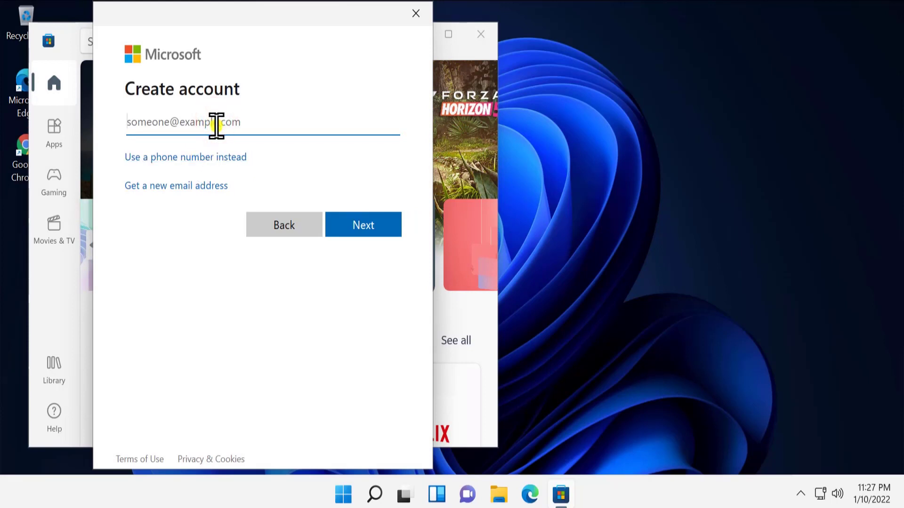
left_click(169, 187)
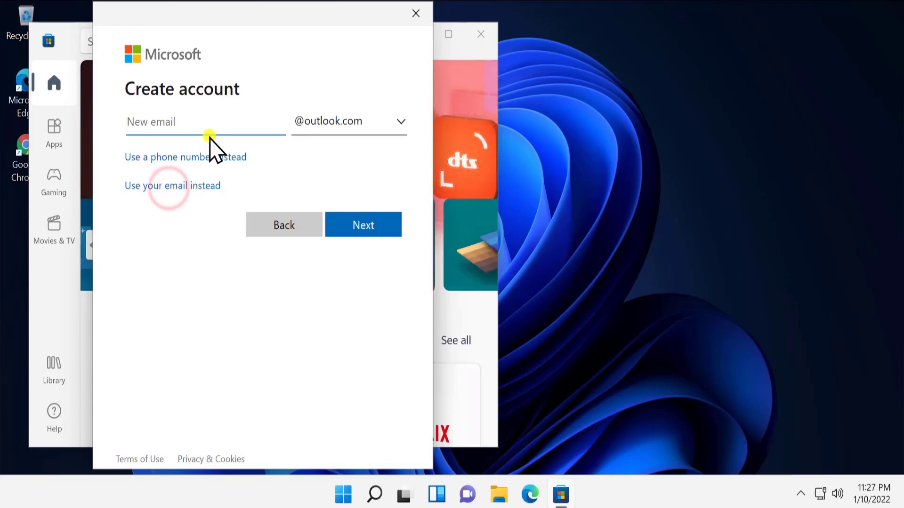
left_click(212, 122)
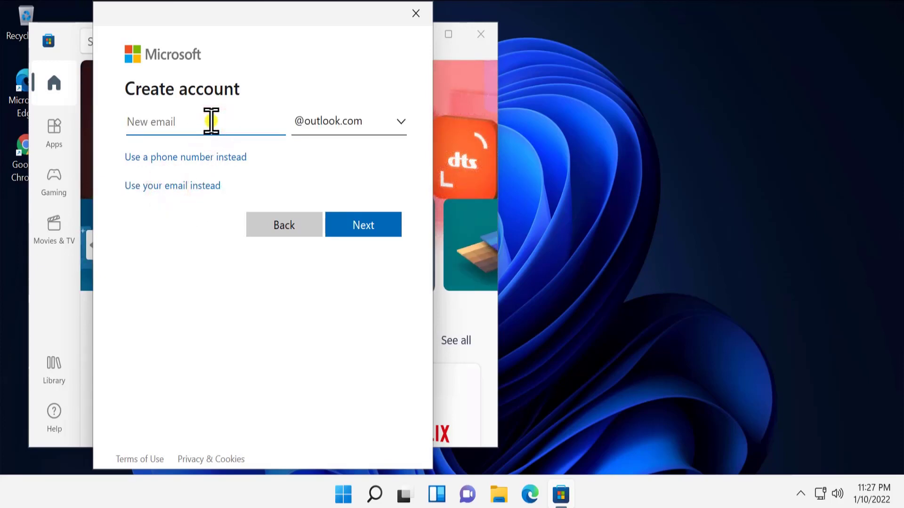
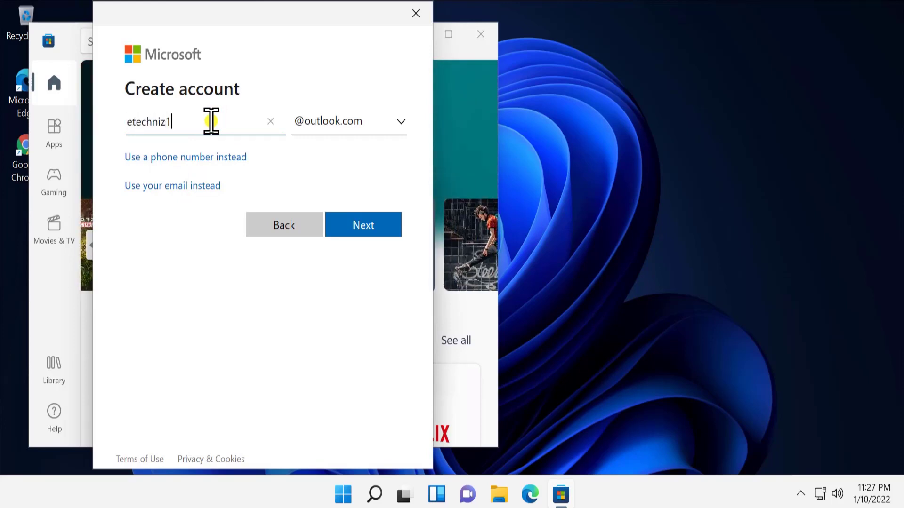
left_click(363, 225)
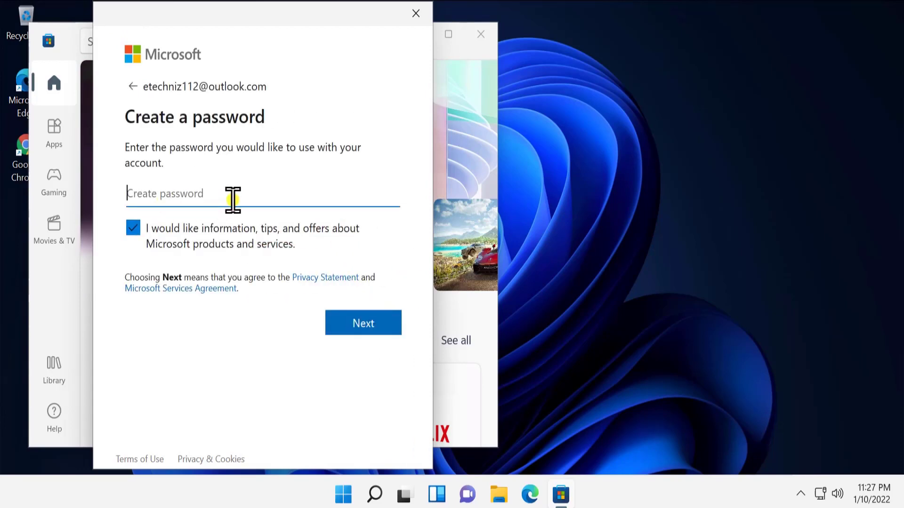
Enter a password, opt out of Microsoft marketing offers, and submit it
left_click(146, 194)
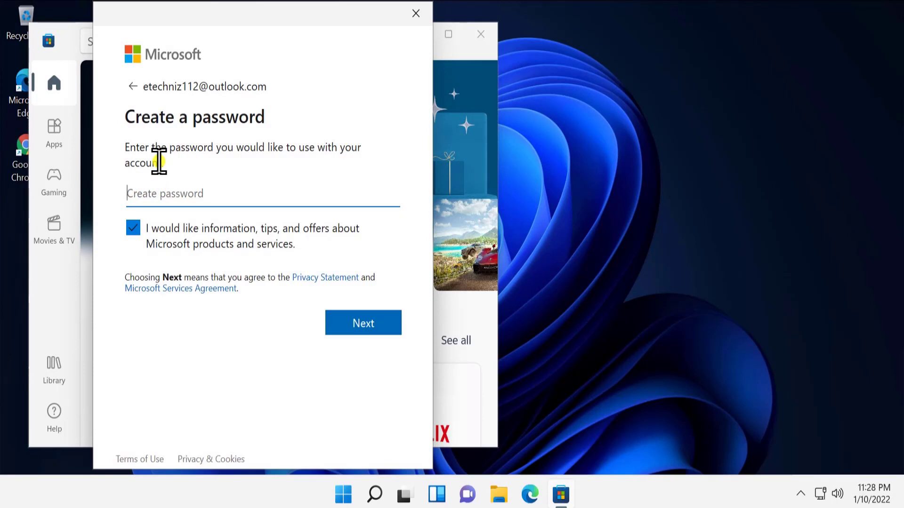
type("••••••")
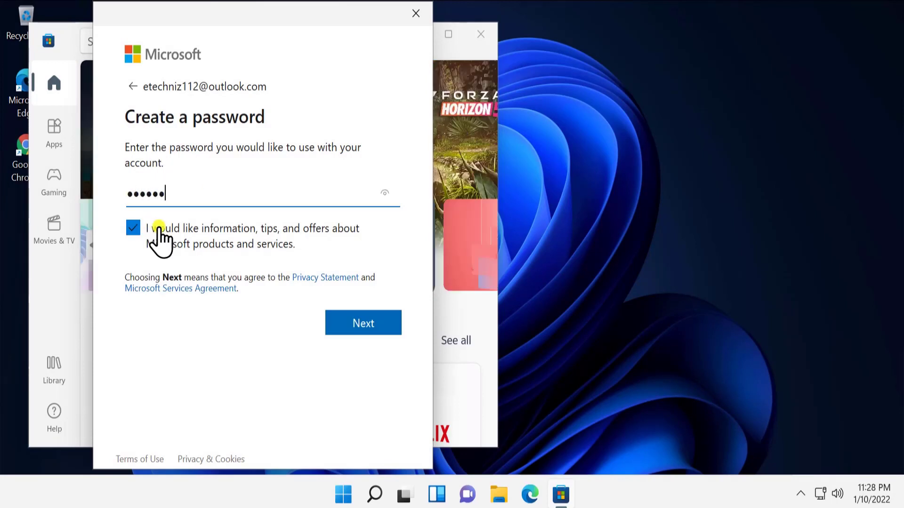
left_click(133, 228)
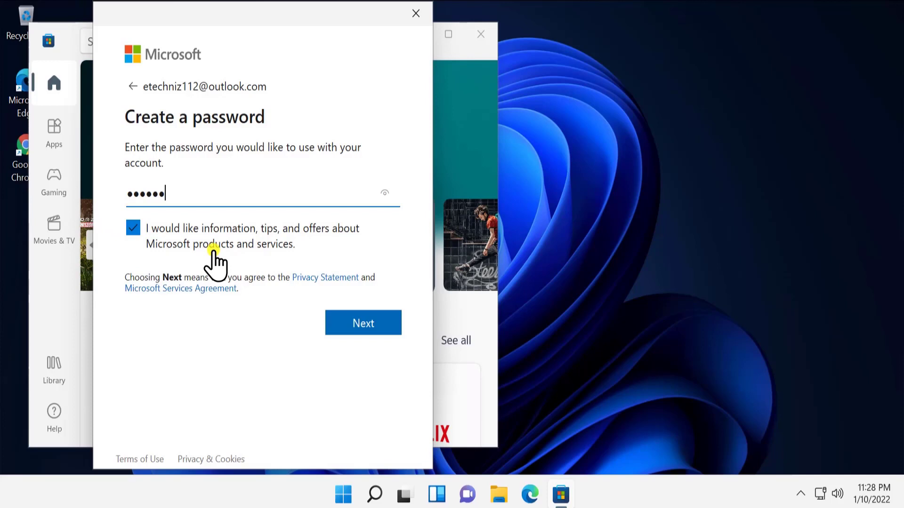
left_click(133, 228)
left_click(379, 323)
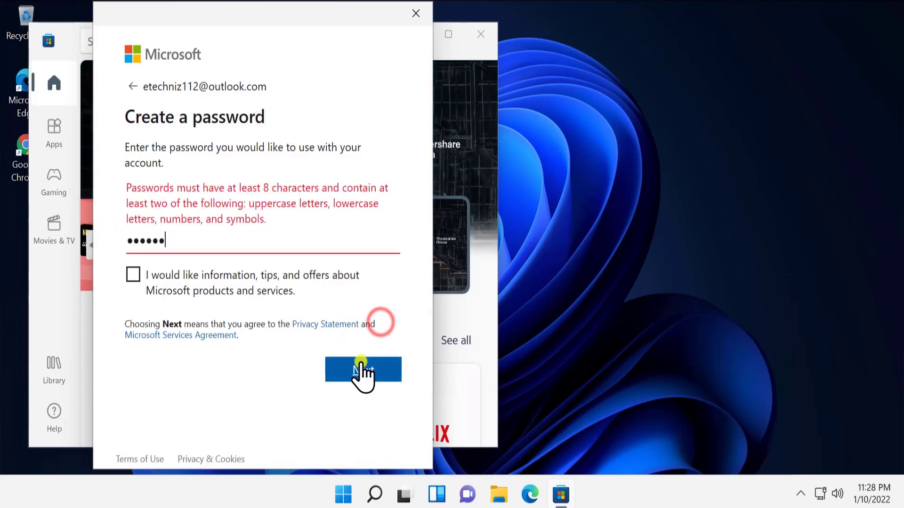
Replace the rejected password with a longer one that meets the requirements and continue
double_click(184, 240)
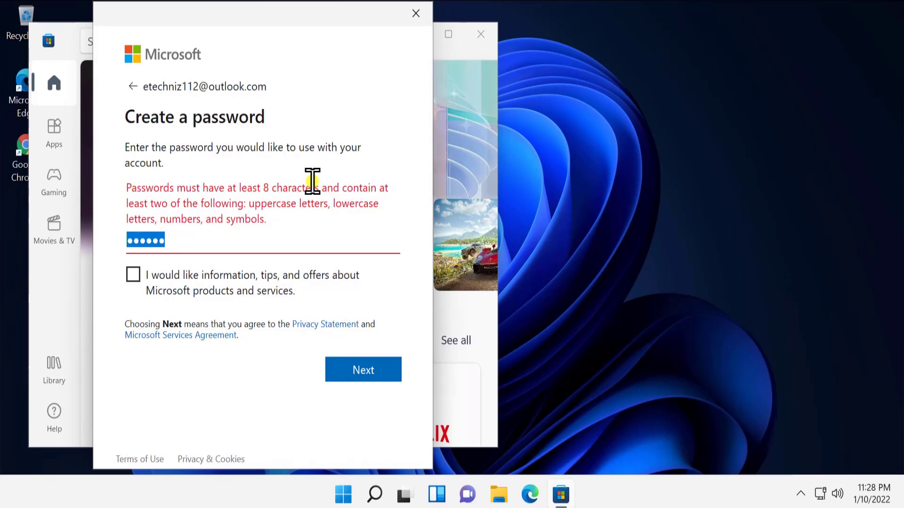
type("a")
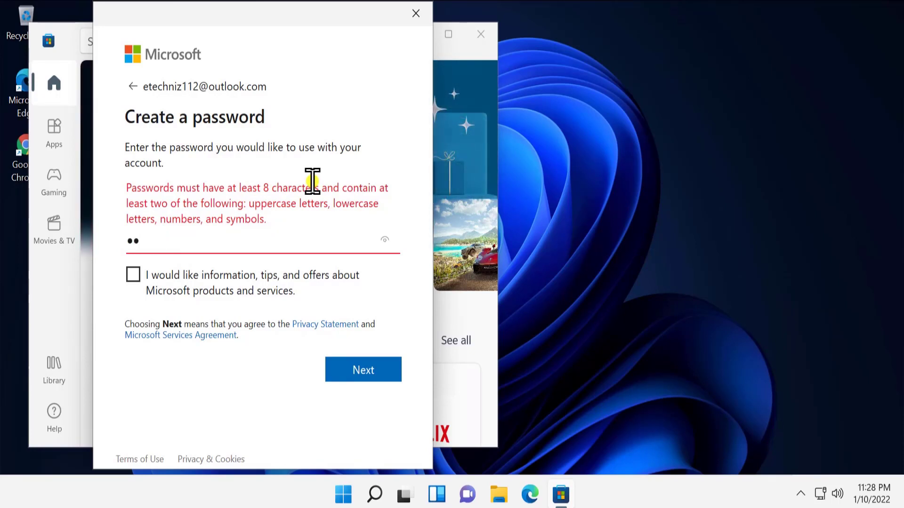
type("bcdefghij")
key("ctrl+a")
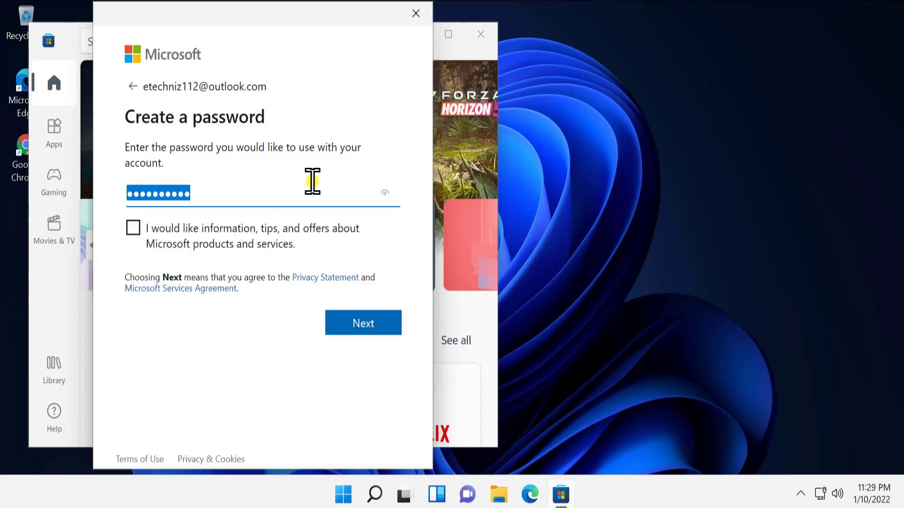
type("abcdef")
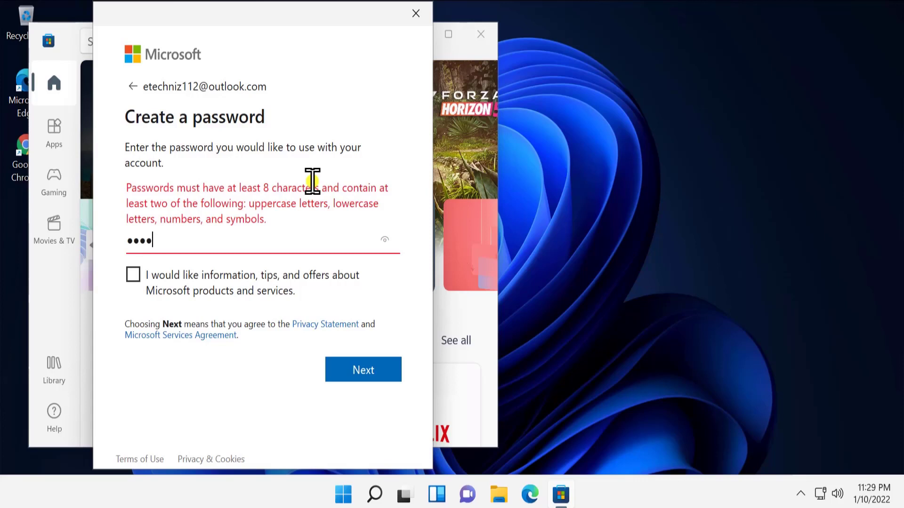
type("ghij")
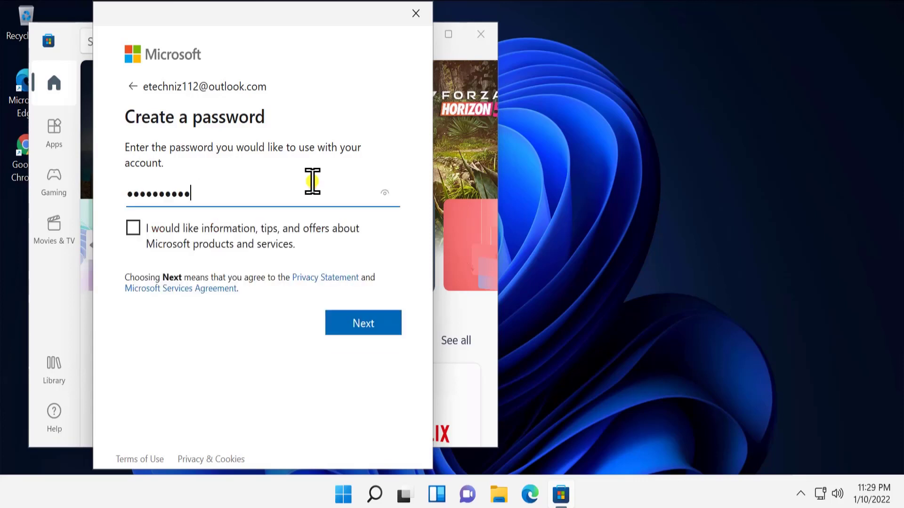
type("kl")
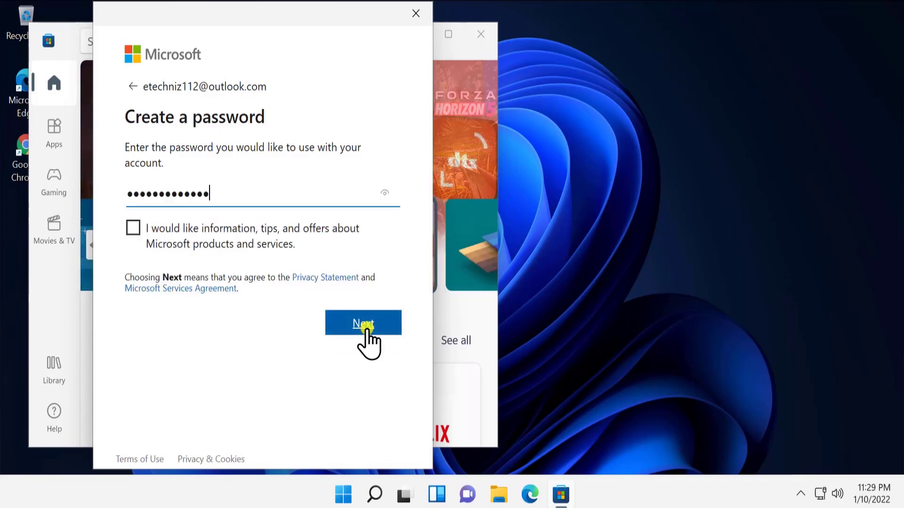
left_click(364, 324)
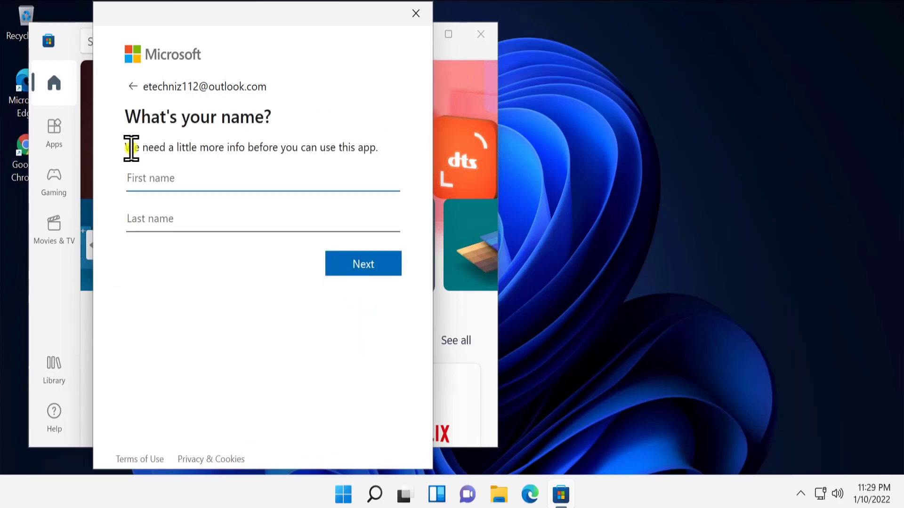
Fill in the account holder's first and last name and continue
left_click(231, 186)
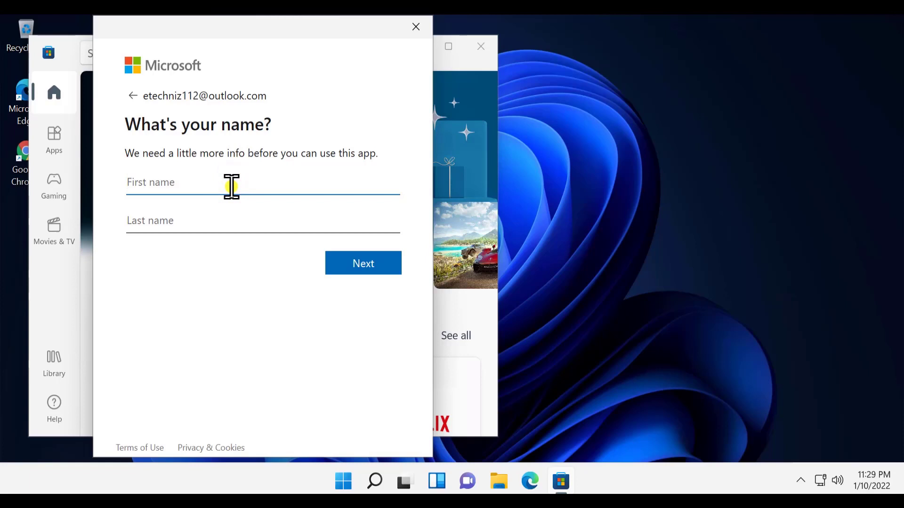
type("eTechniz")
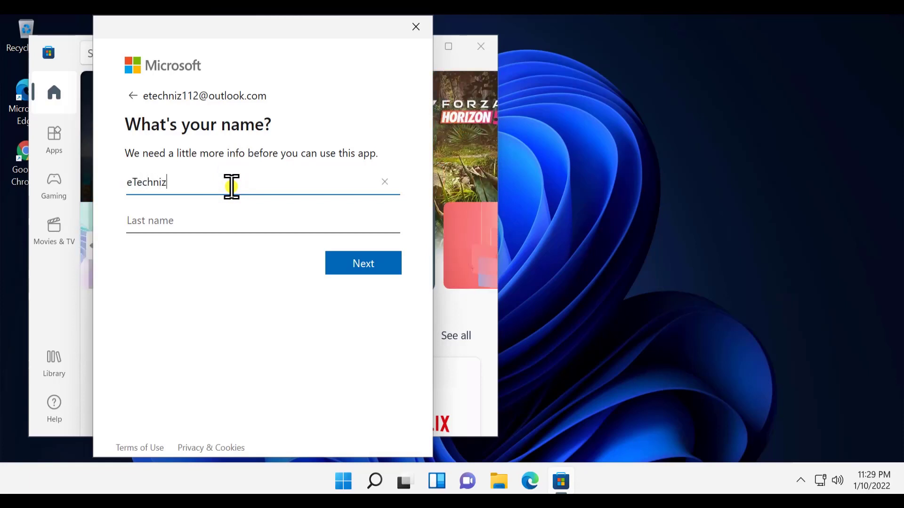
key("Tab")
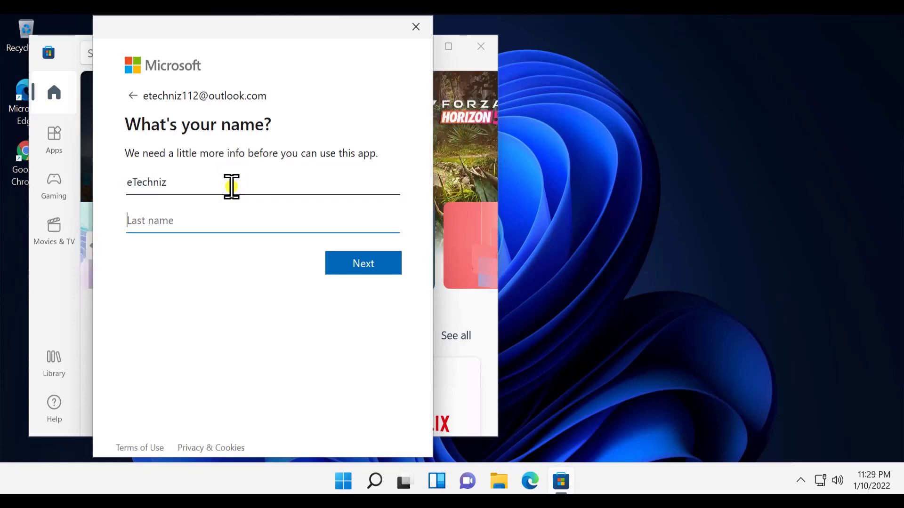
type("Cjam")
key("BackSpace")
key("BackSpace")
key("BackSpace")
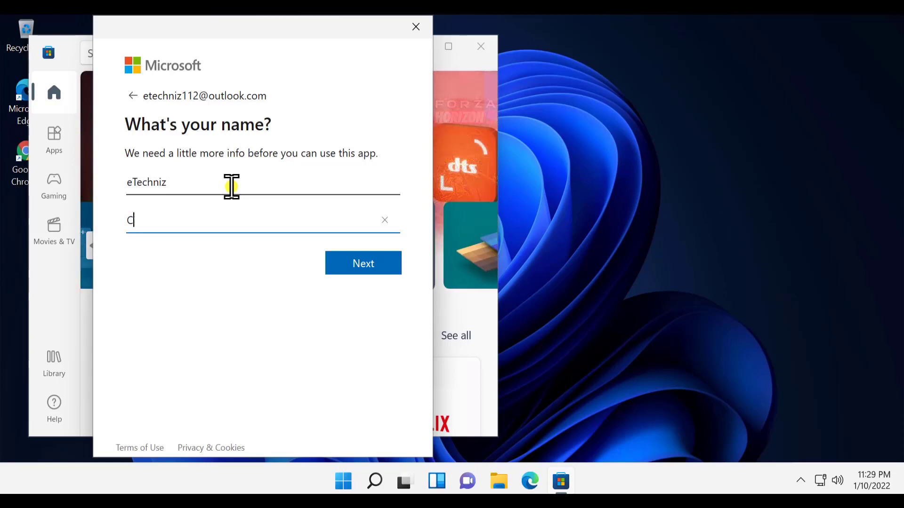
type("hannel")
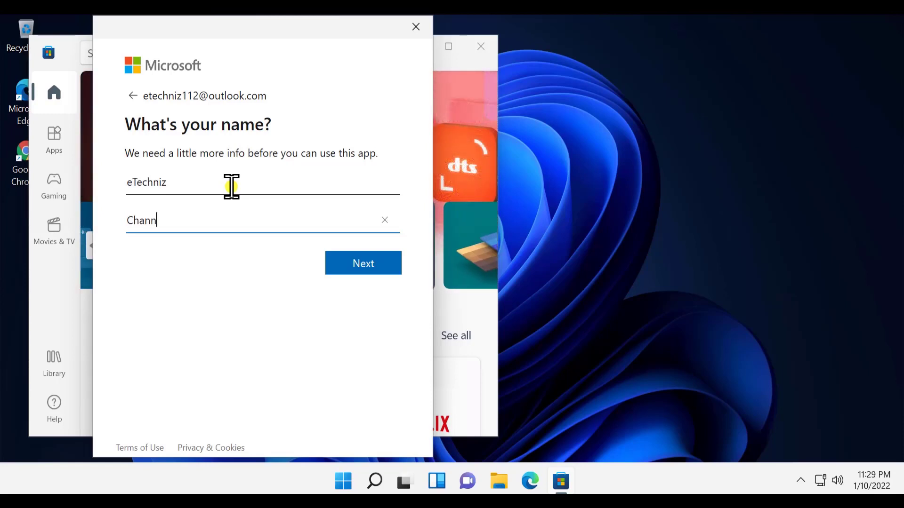
left_click(375, 267)
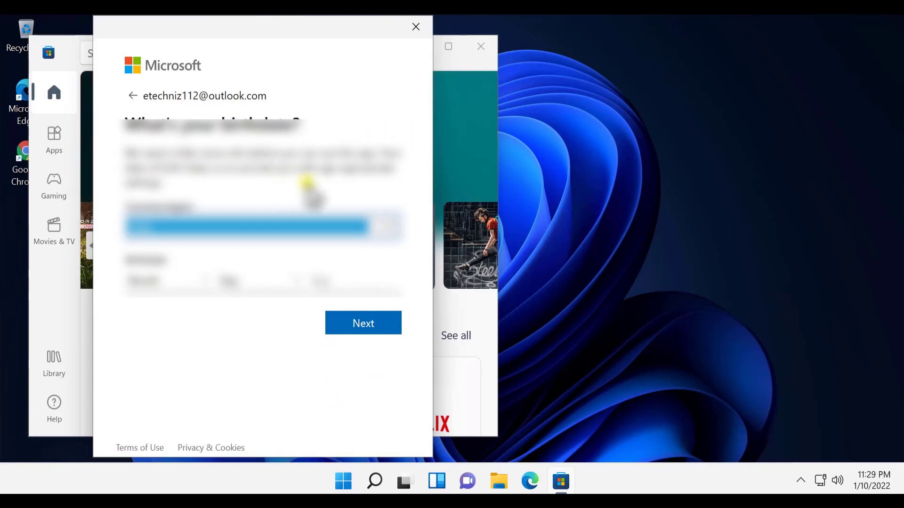
Choose the country, the birth month, and day 1 as the birth day
left_click(391, 227)
scroll(292, 259, "down", 10)
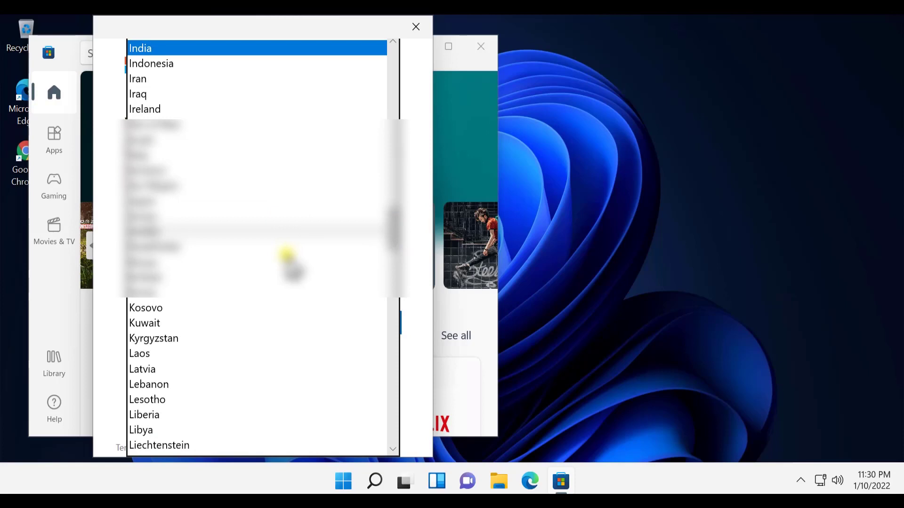
scroll(254, 207, "down", 20)
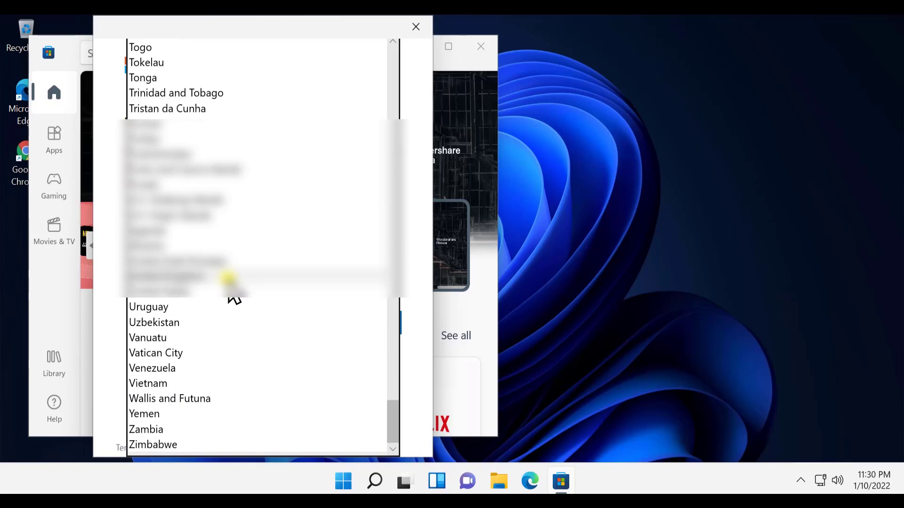
left_click(238, 290)
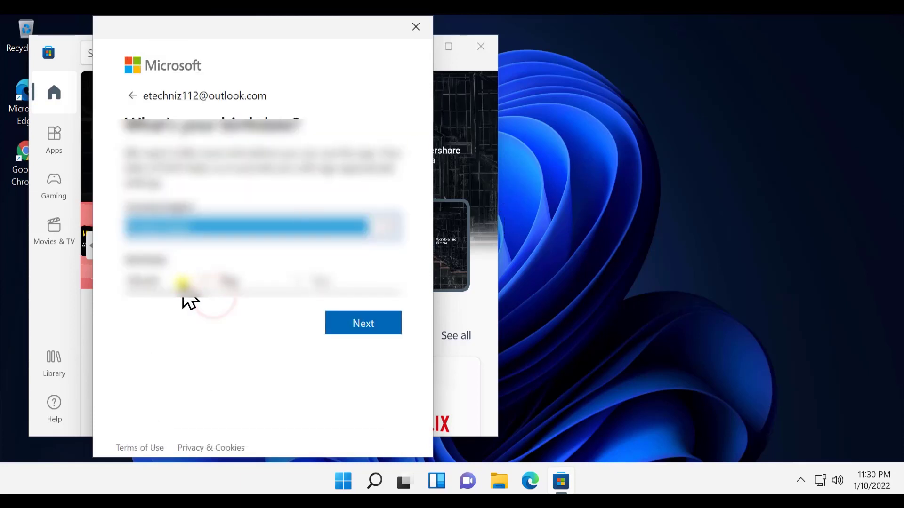
left_click(200, 283)
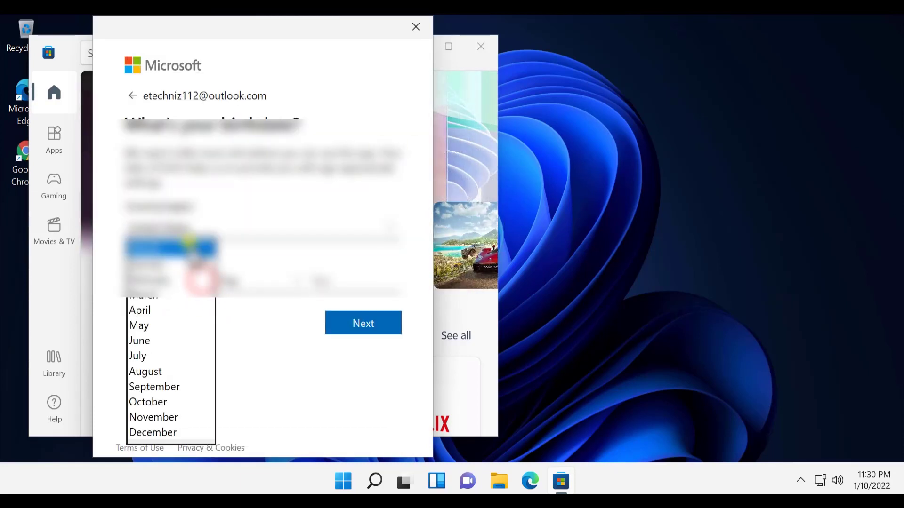
left_click(188, 280)
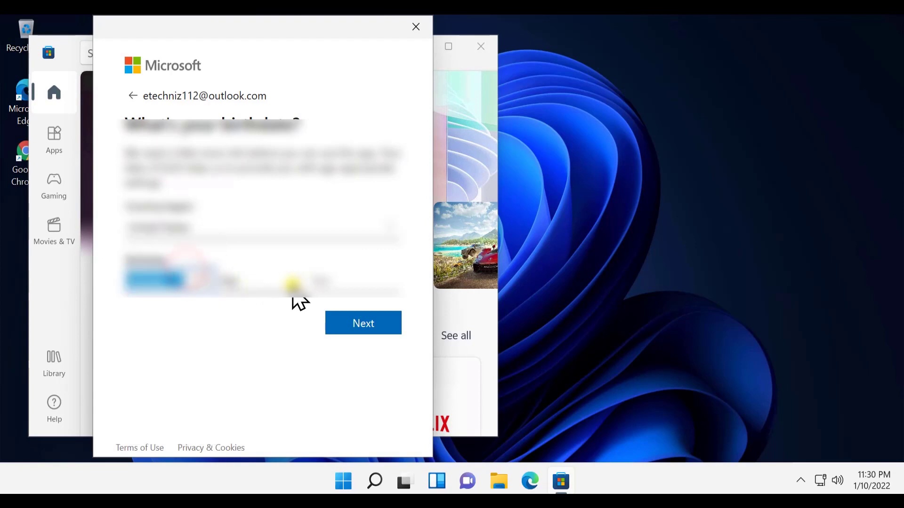
left_click(288, 283)
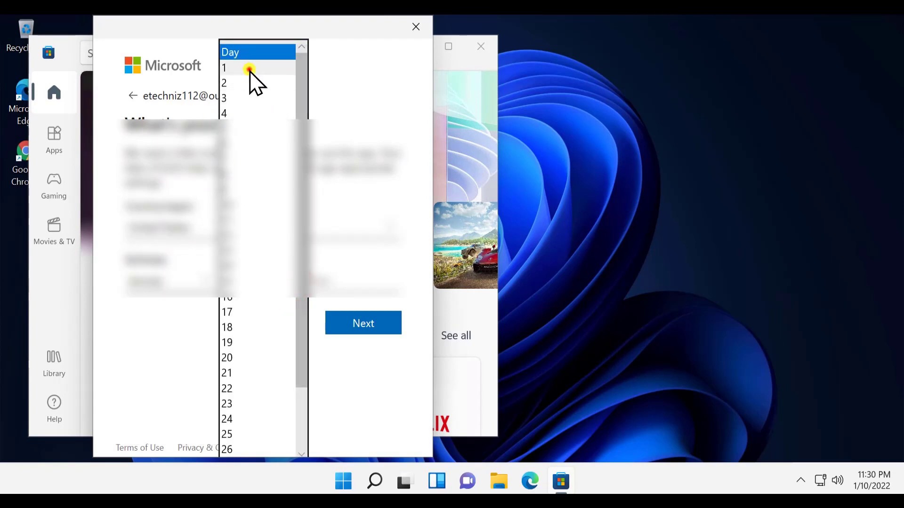
left_click(249, 68)
Finish sign-up, use the account for Microsoft apps only, confirm the Store profile, and minimize the Store
left_click(363, 323)
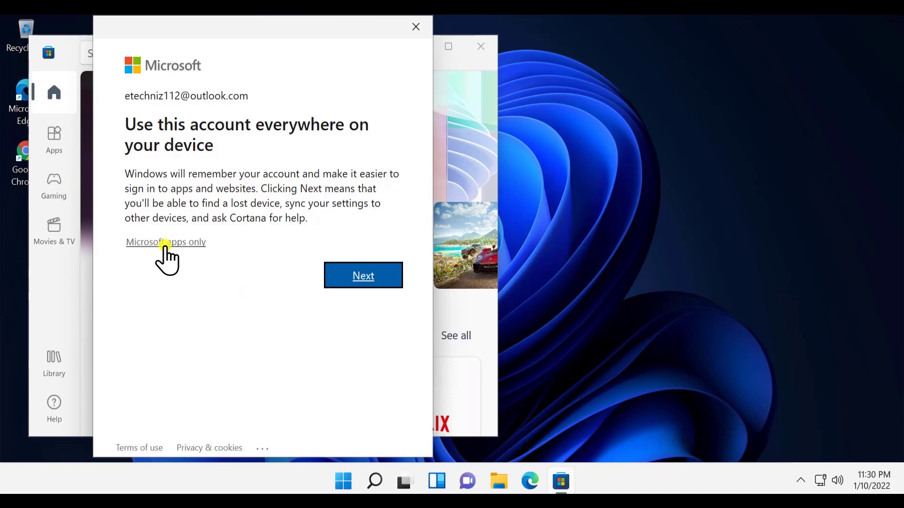
left_click(197, 242)
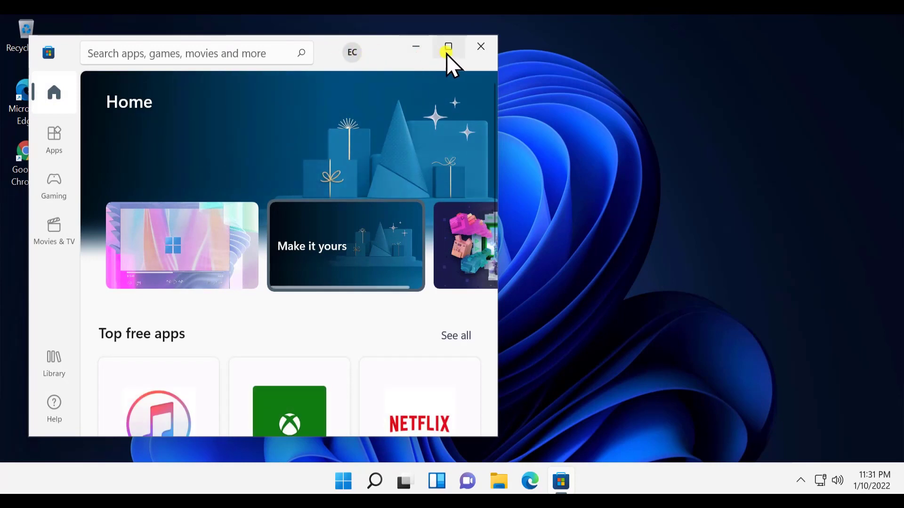
left_click(352, 53)
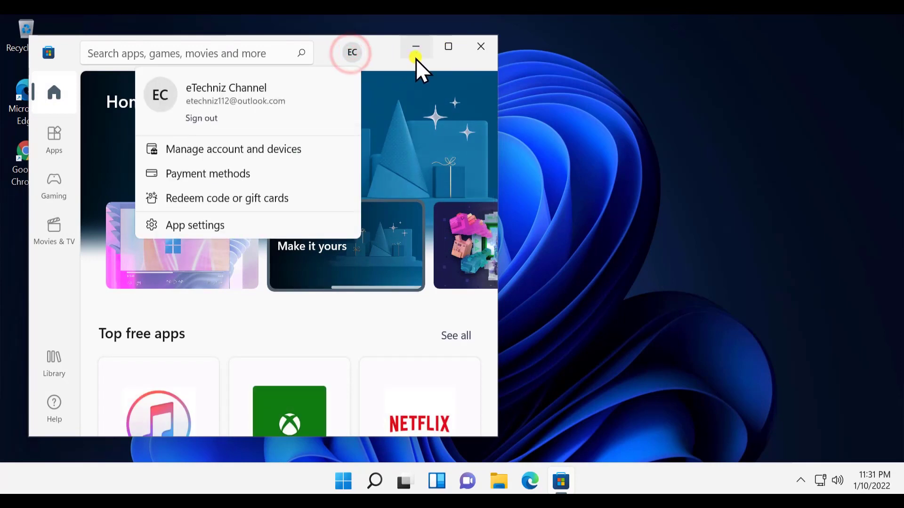
left_click(417, 58)
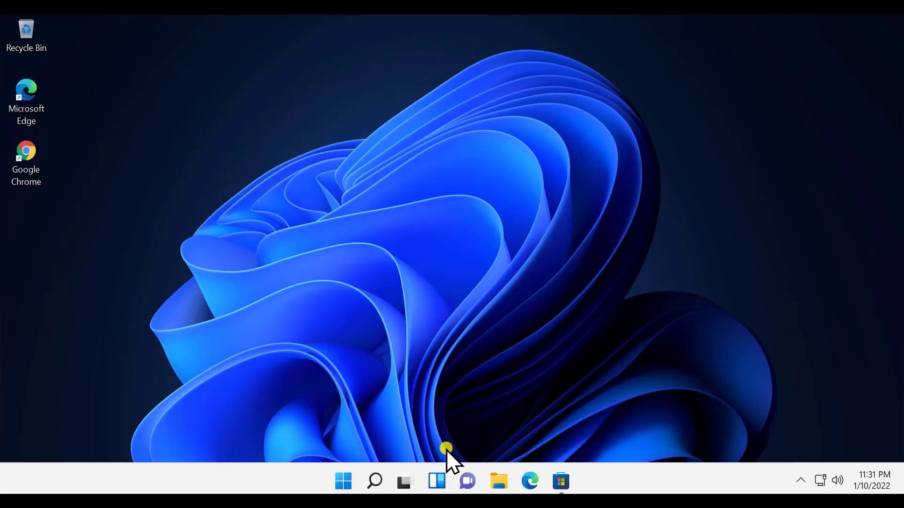
left_click(342, 485)
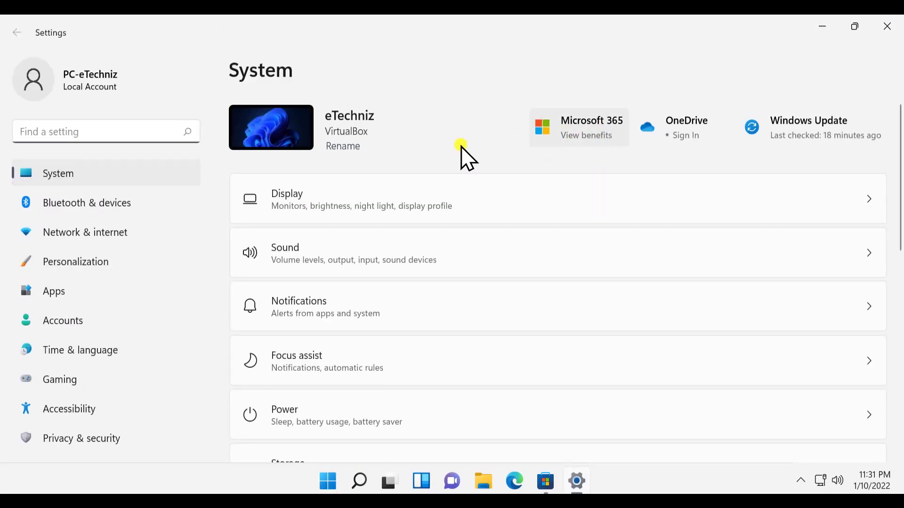
left_click(76, 80)
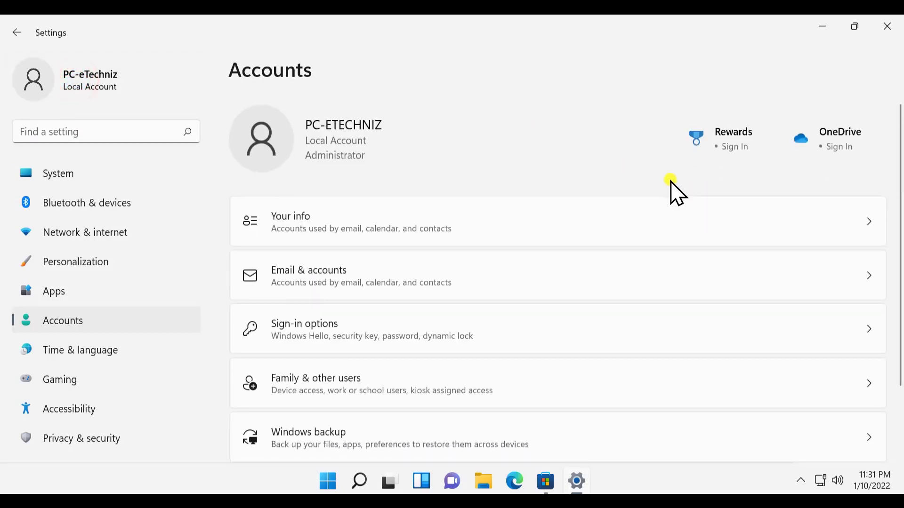
left_click(658, 222)
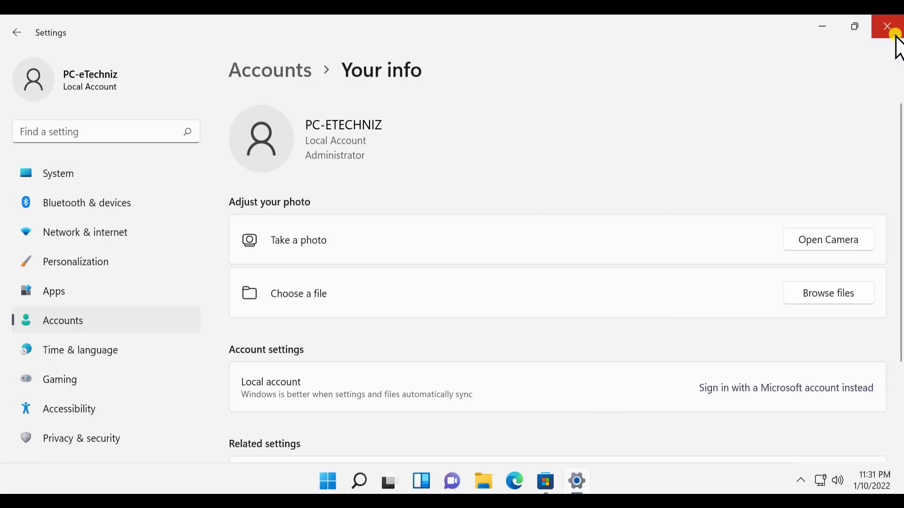
left_click(895, 34)
left_click(570, 475)
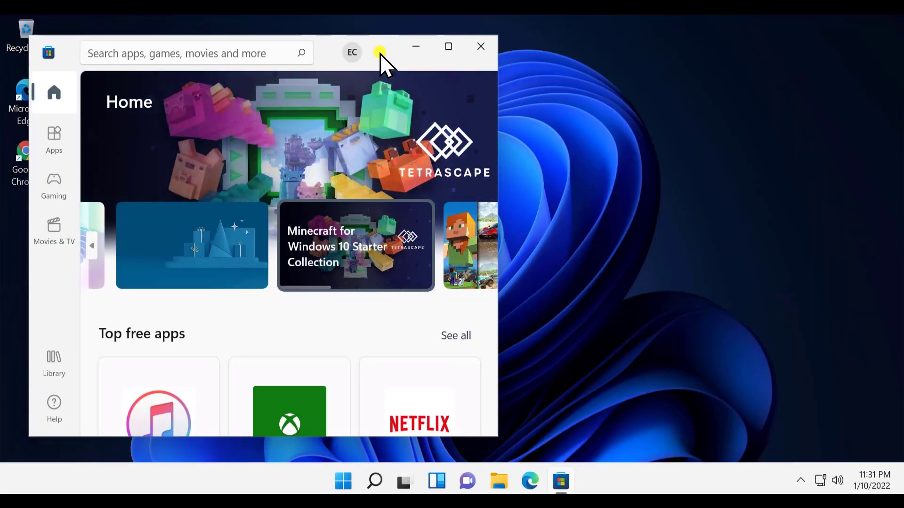
left_click(481, 47)
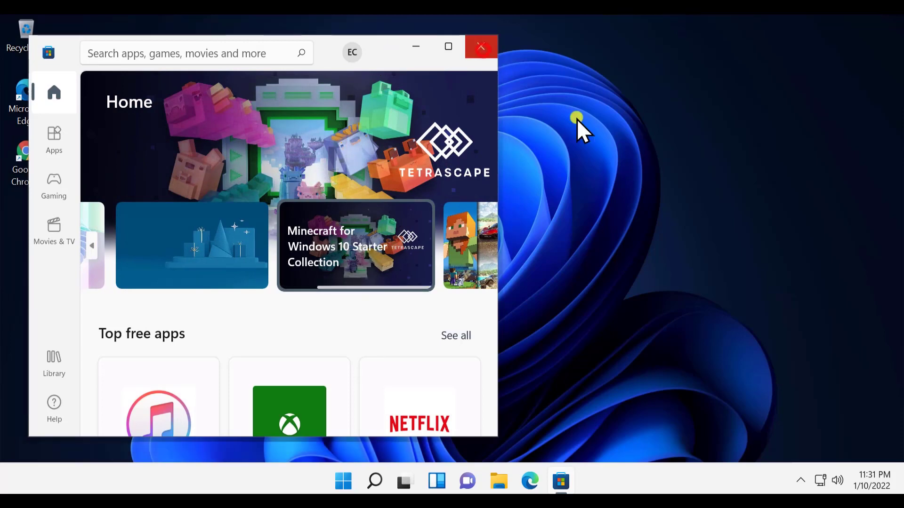